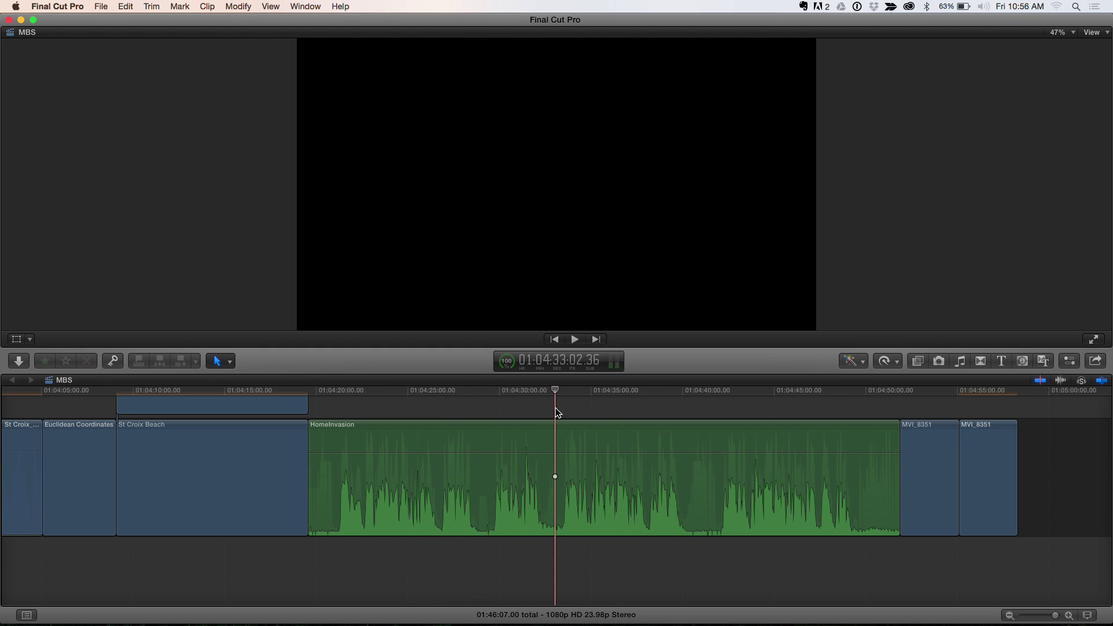
Step: Zoom in on the HomeInvasion clip's waveform and place the playhead near 01:04:21
key(super+equal)
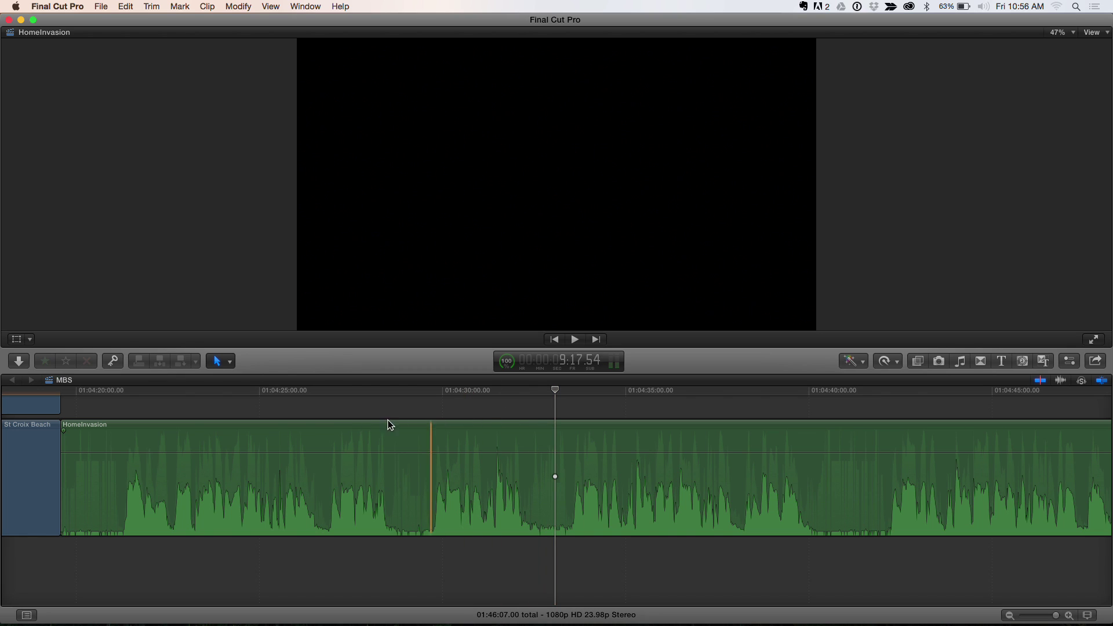
click(124, 394)
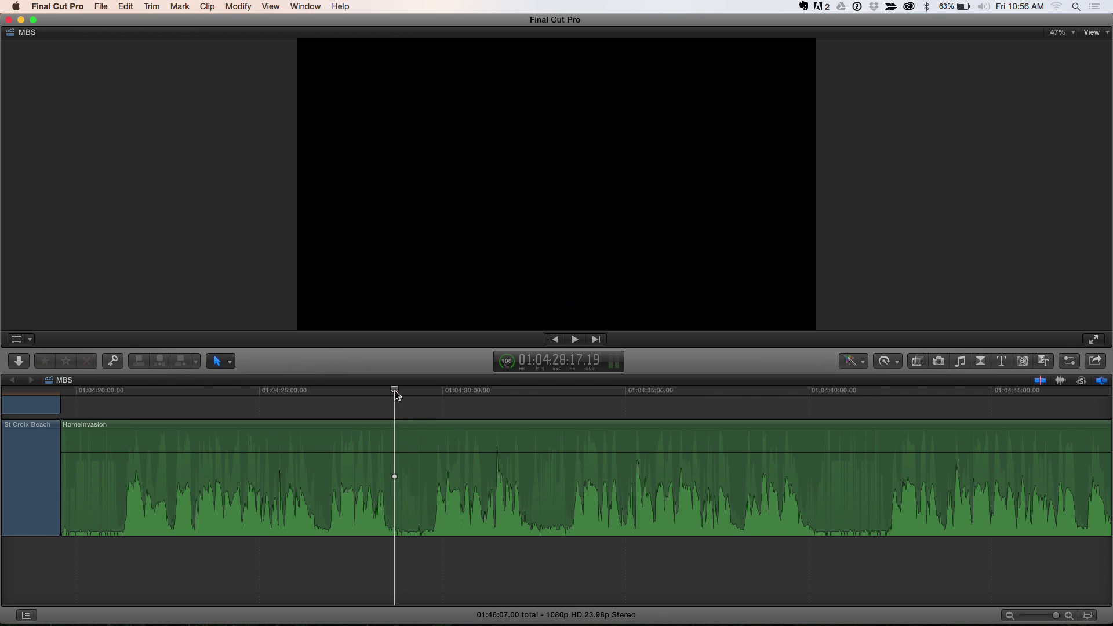
Step: Mark the quiet gap near 01:04:40 as a range and apply Silence (-∞) to it
drag(395, 393, 637, 394)
drag(723, 428, 816, 452)
key(b)
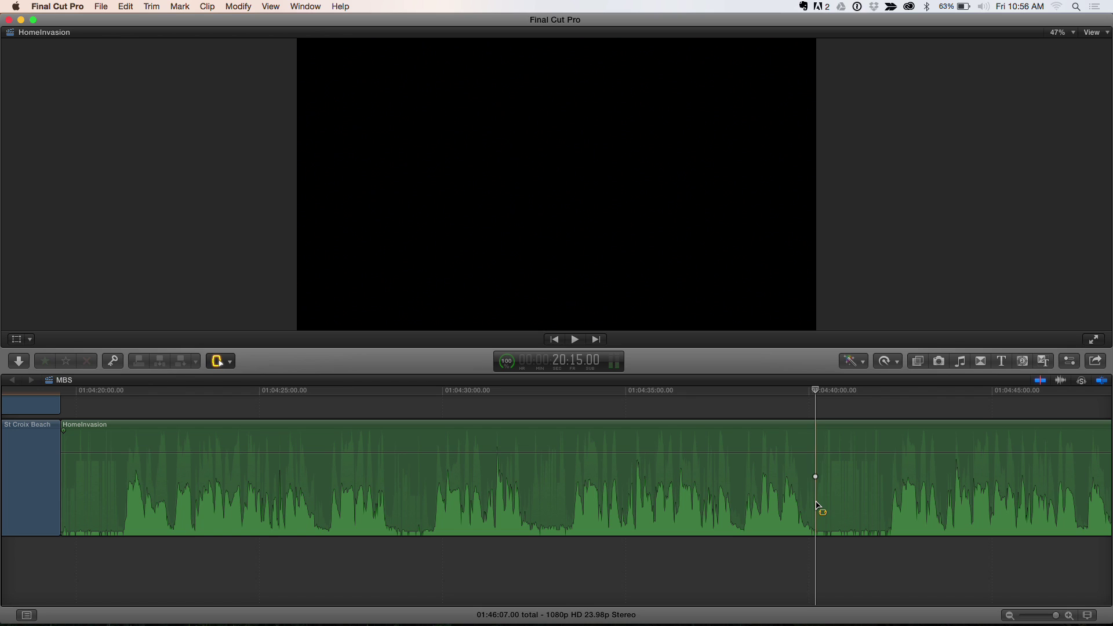
drag(817, 506, 887, 507)
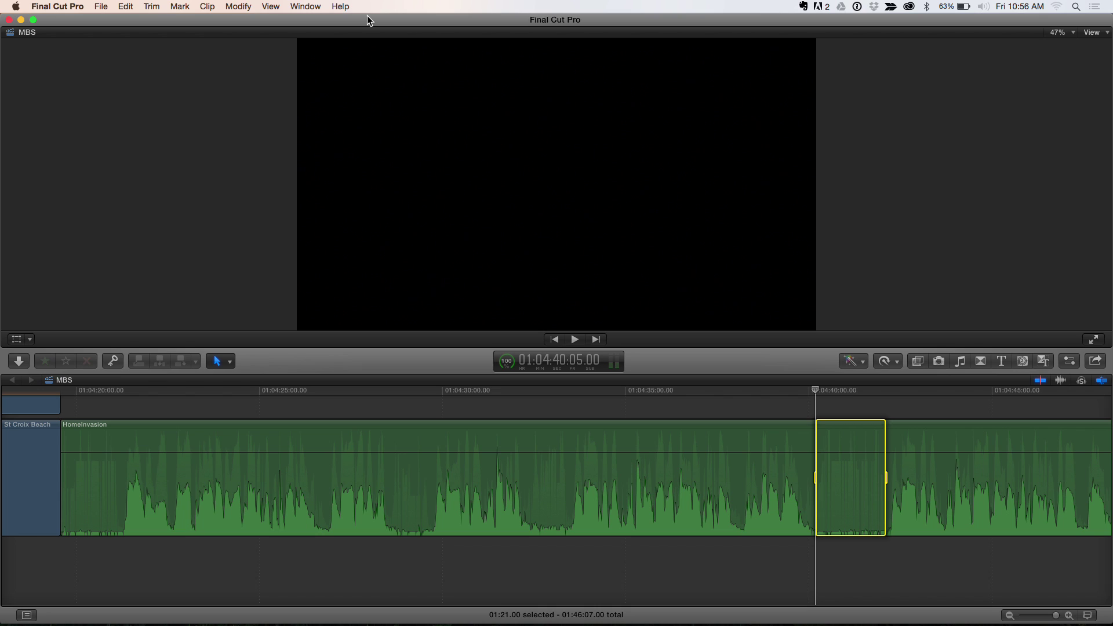
click(247, 7)
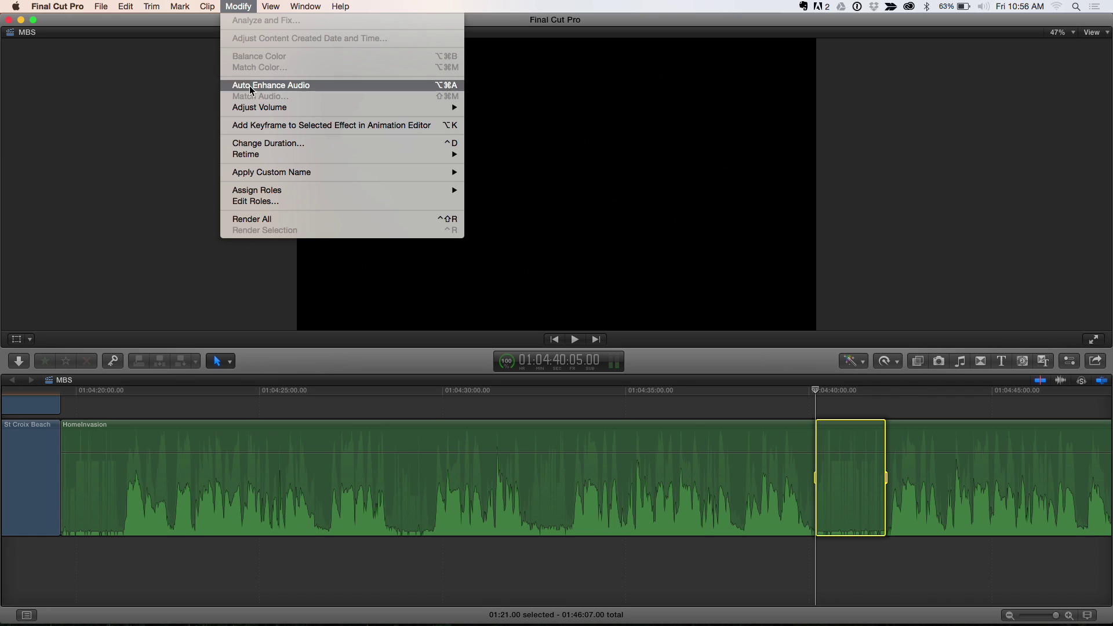
mouse_move(252, 111)
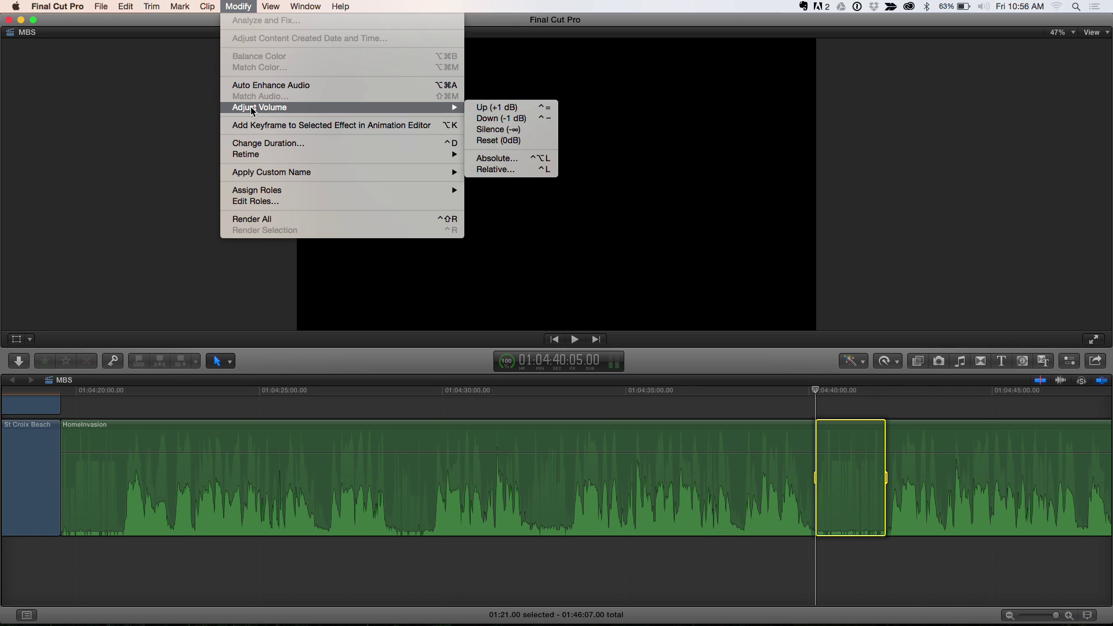
click(479, 130)
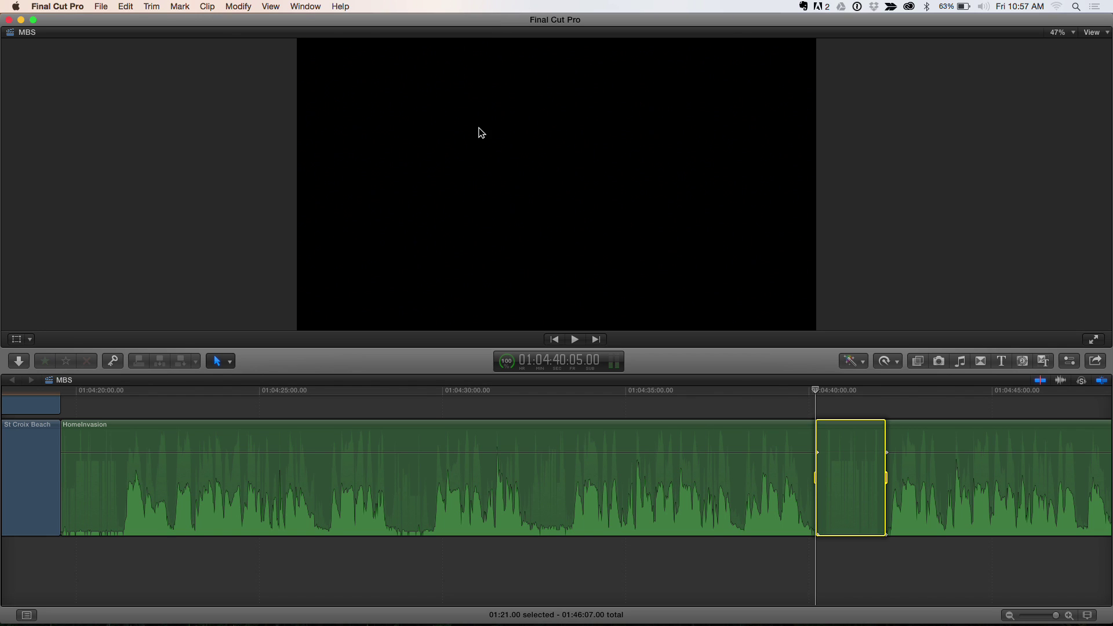
Step: Clear the previous range and move the playhead back to about 01:04:37
scroll(773, 400, right, 5)
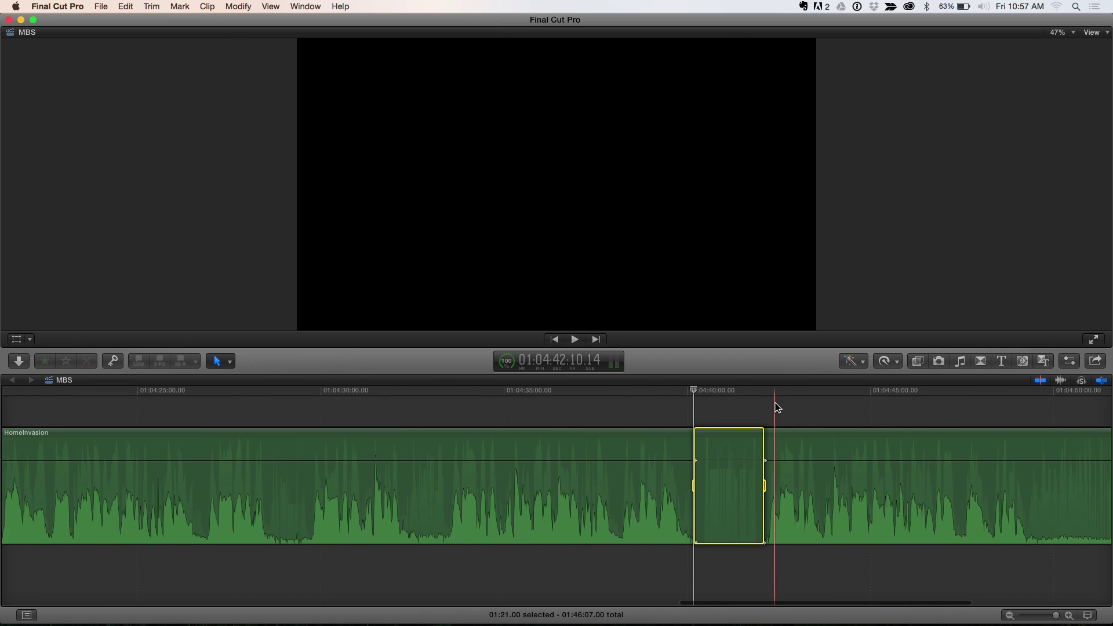
click(775, 406)
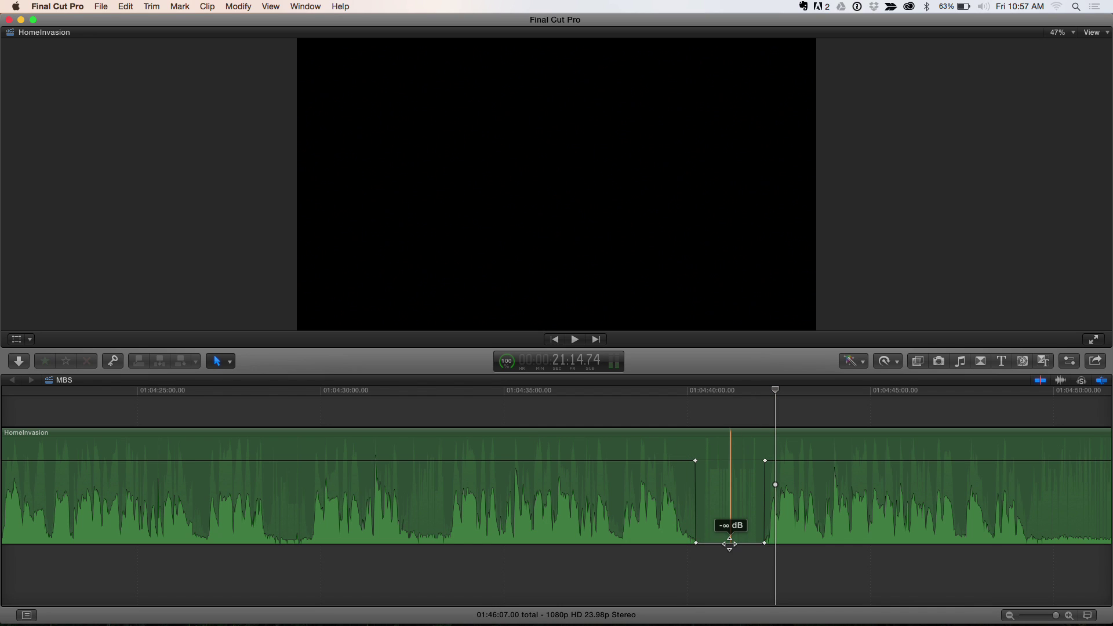
scroll(729, 545, left, 2)
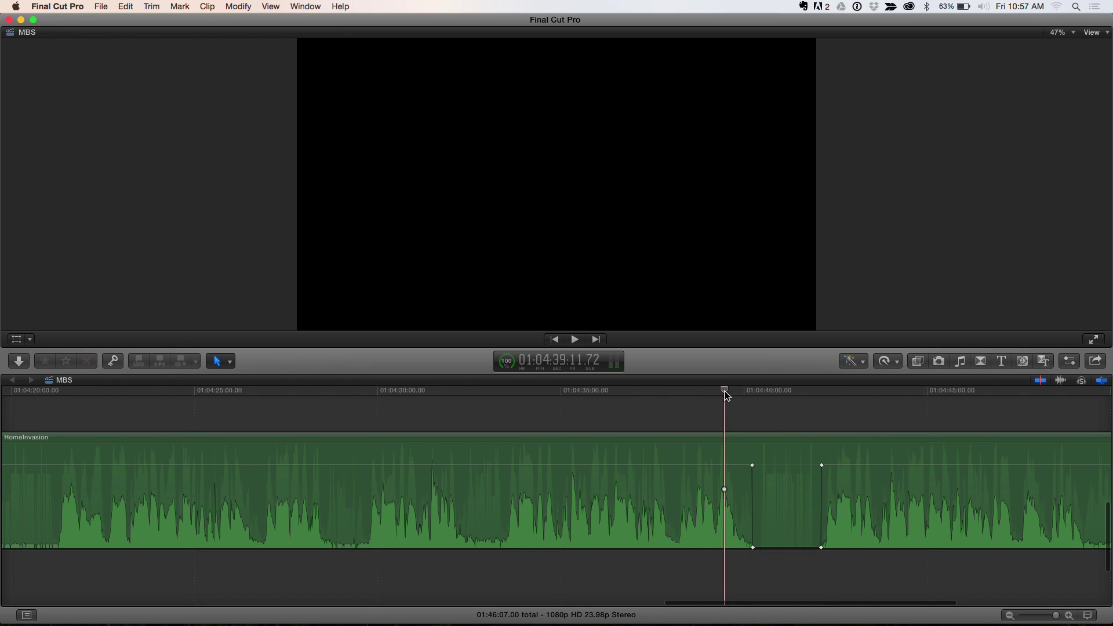
click(719, 390)
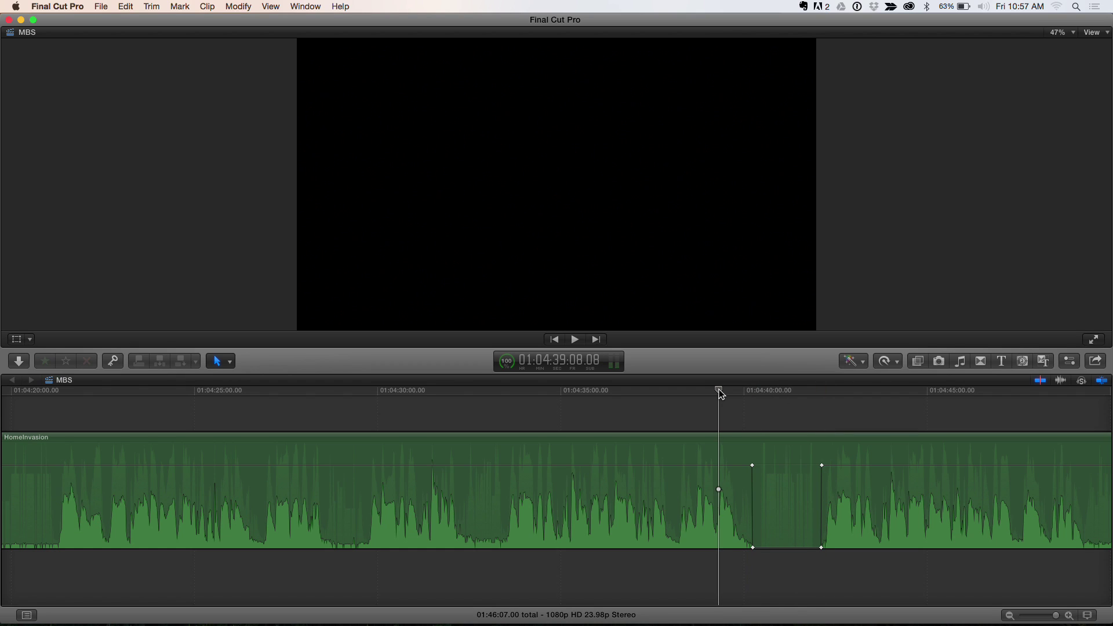
drag(720, 394, 670, 391)
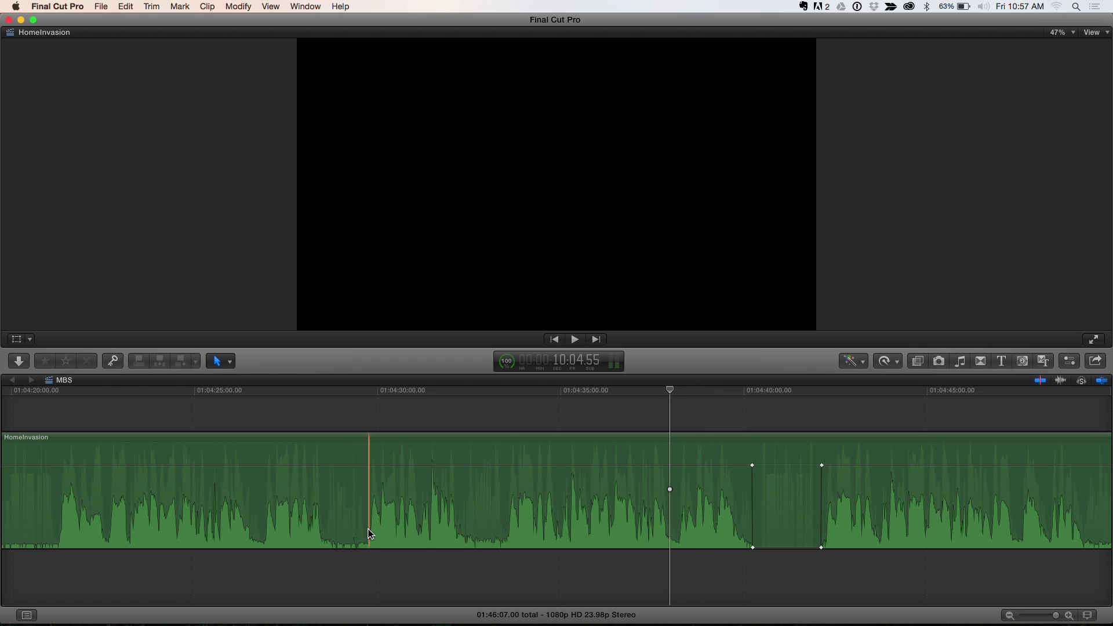
Step: Mark the quiet gap near 01:04:28, apply Silence (-∞), then clear the range
key(r)
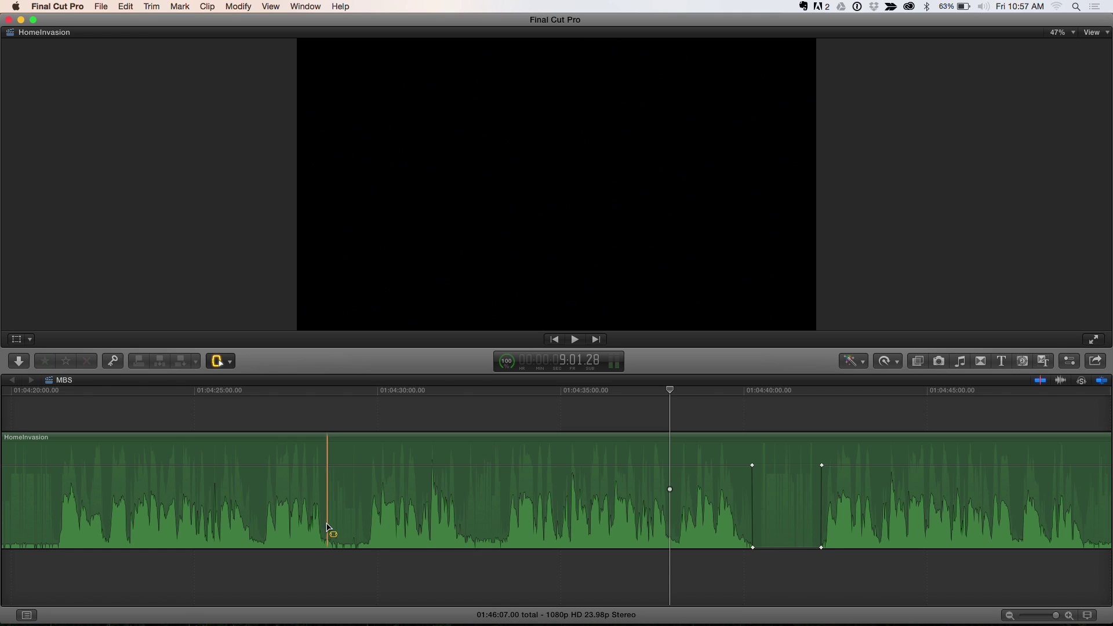
drag(327, 528, 366, 525)
key(a)
click(247, 7)
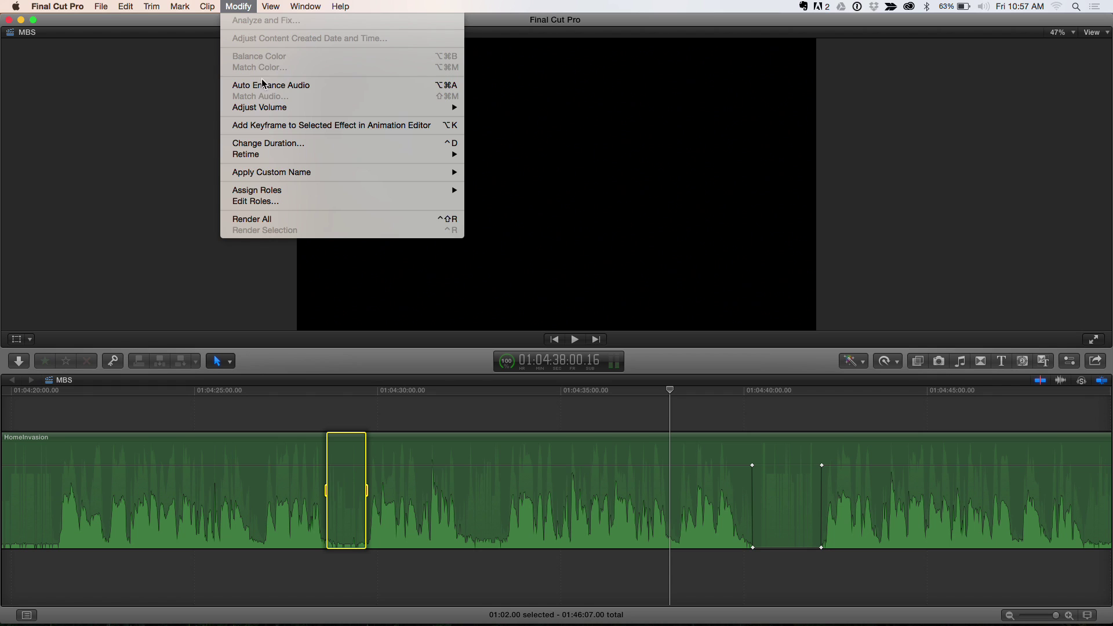
click(485, 129)
click(315, 396)
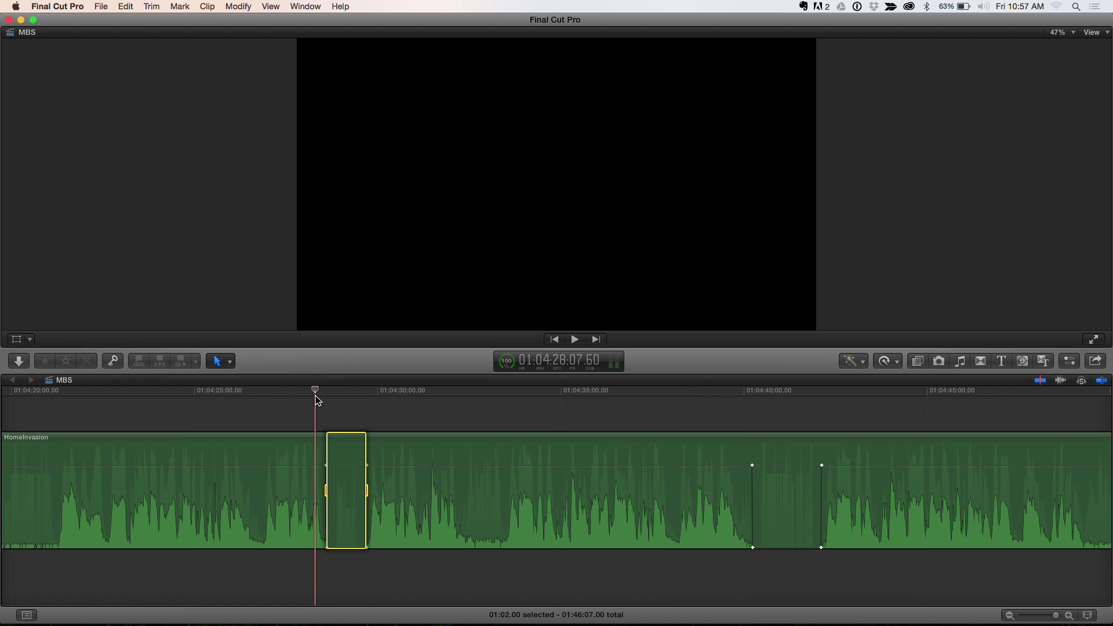
click(404, 420)
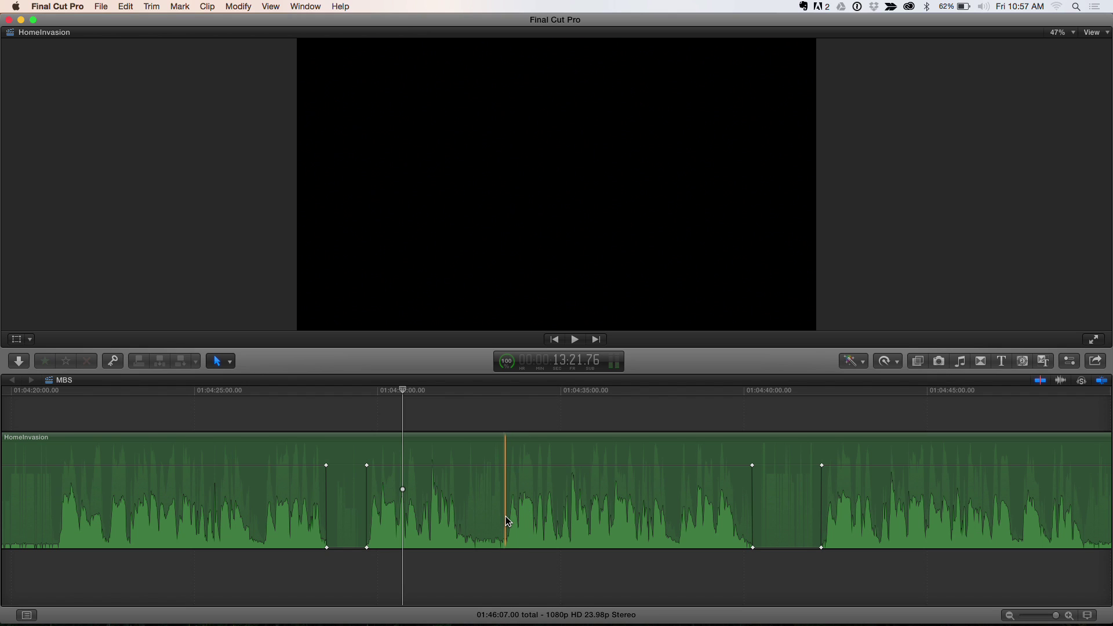
drag(508, 521, 677, 524)
key(b)
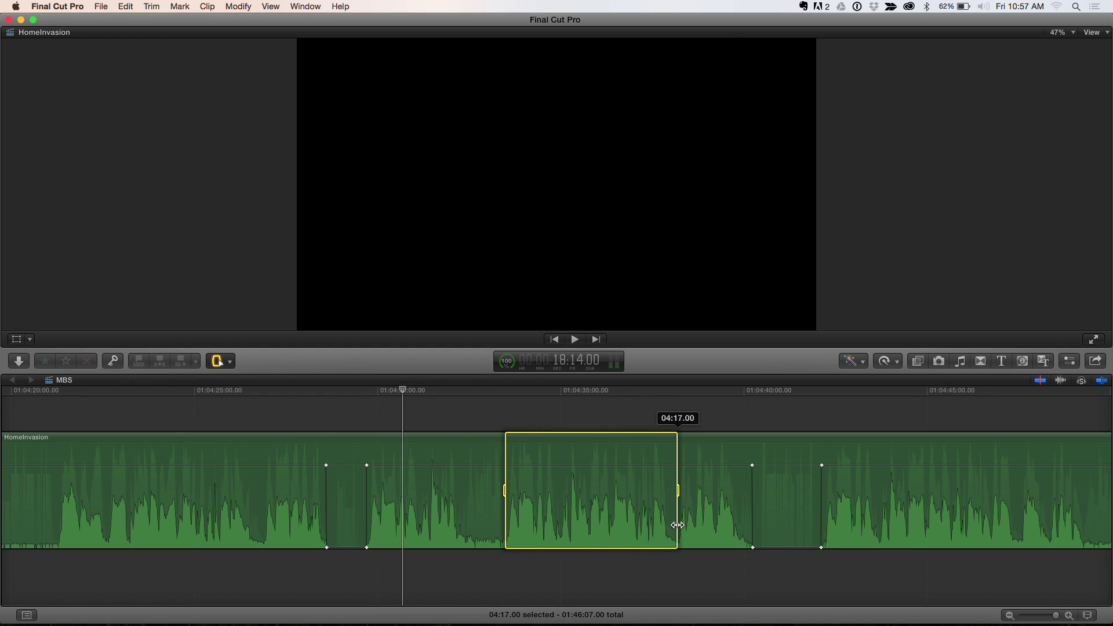
key(a)
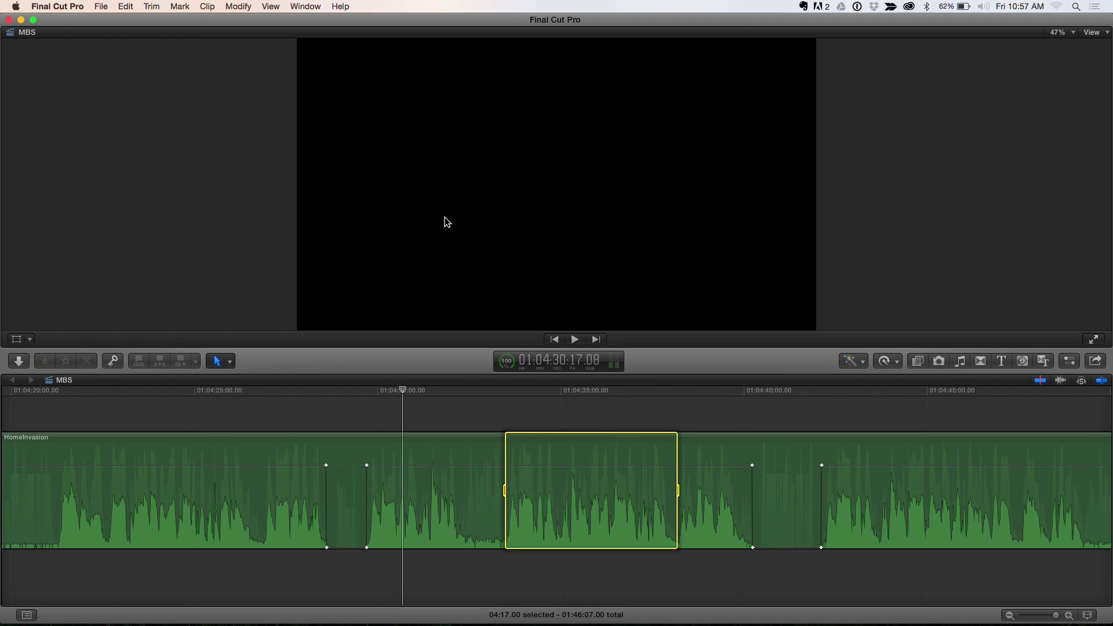
drag(606, 465, 611, 456)
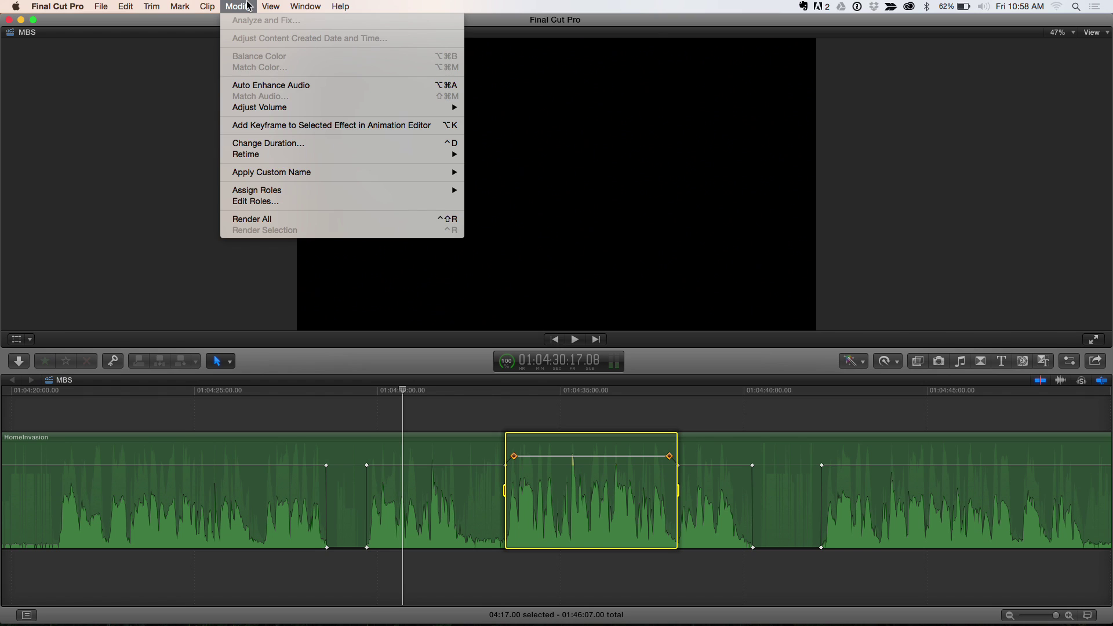
mouse_move(284, 107)
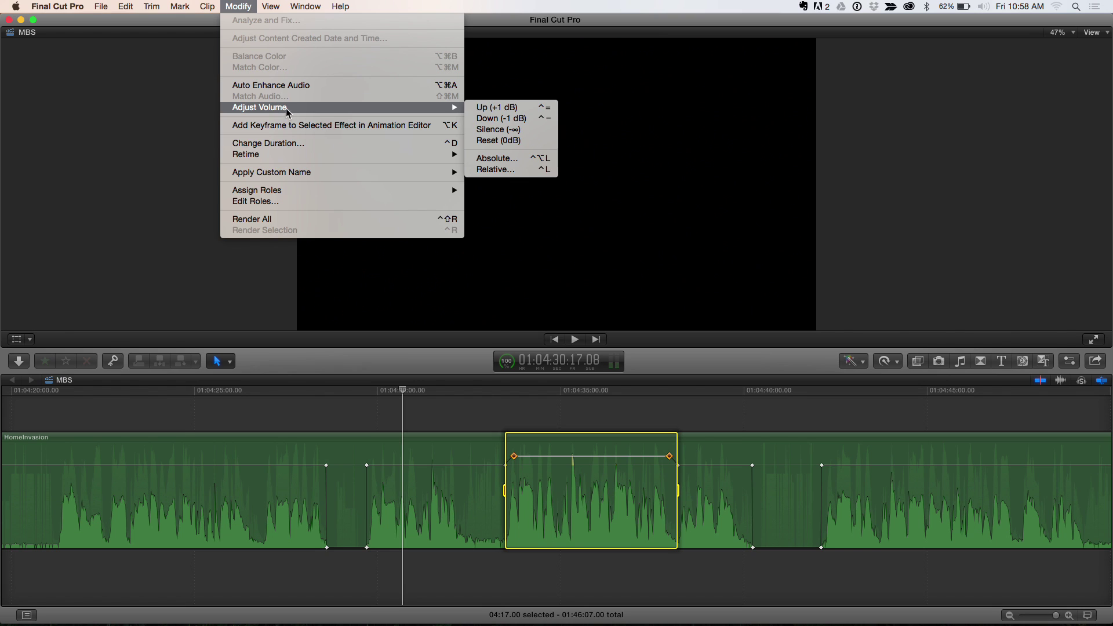
click(531, 144)
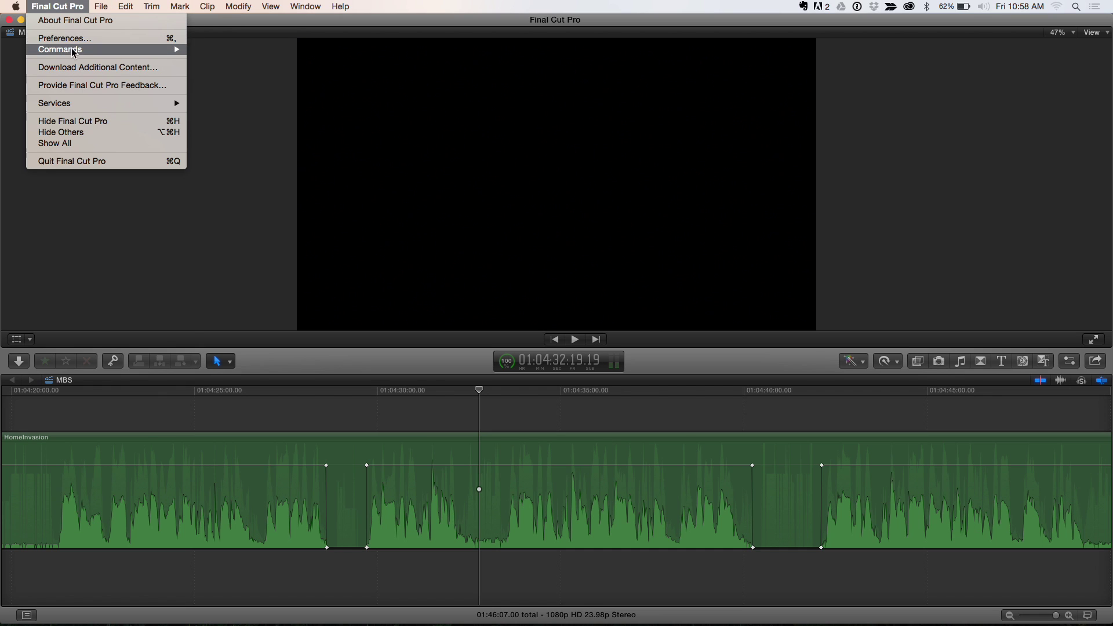
Step: Open the Command Editor for customising keyboard shortcuts
mouse_move(75, 53)
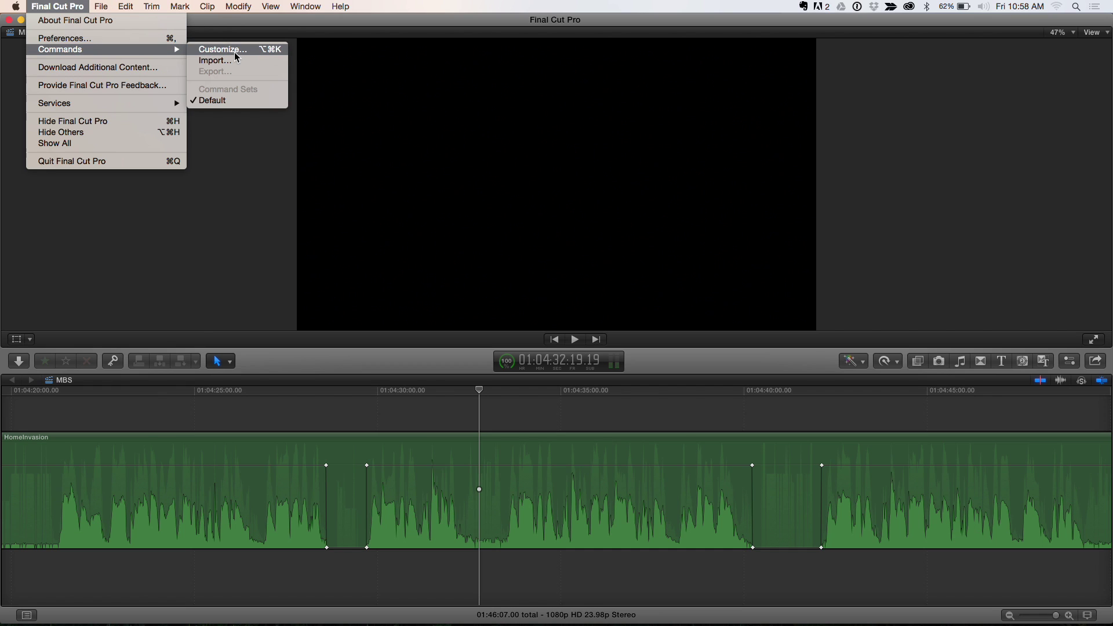
click(222, 50)
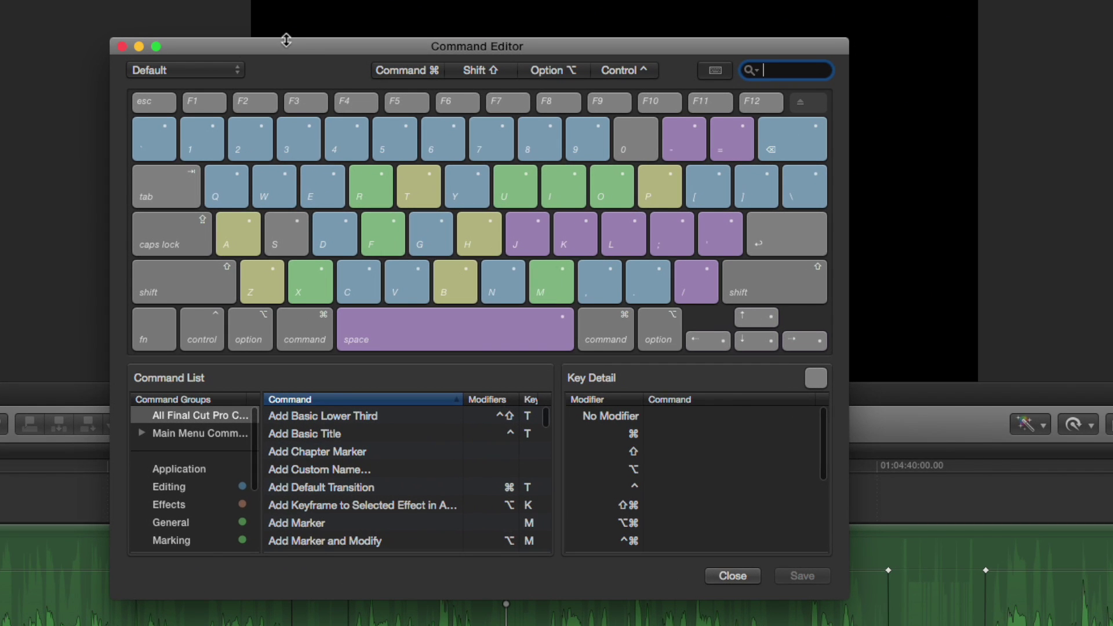
drag(286, 39, 358, 44)
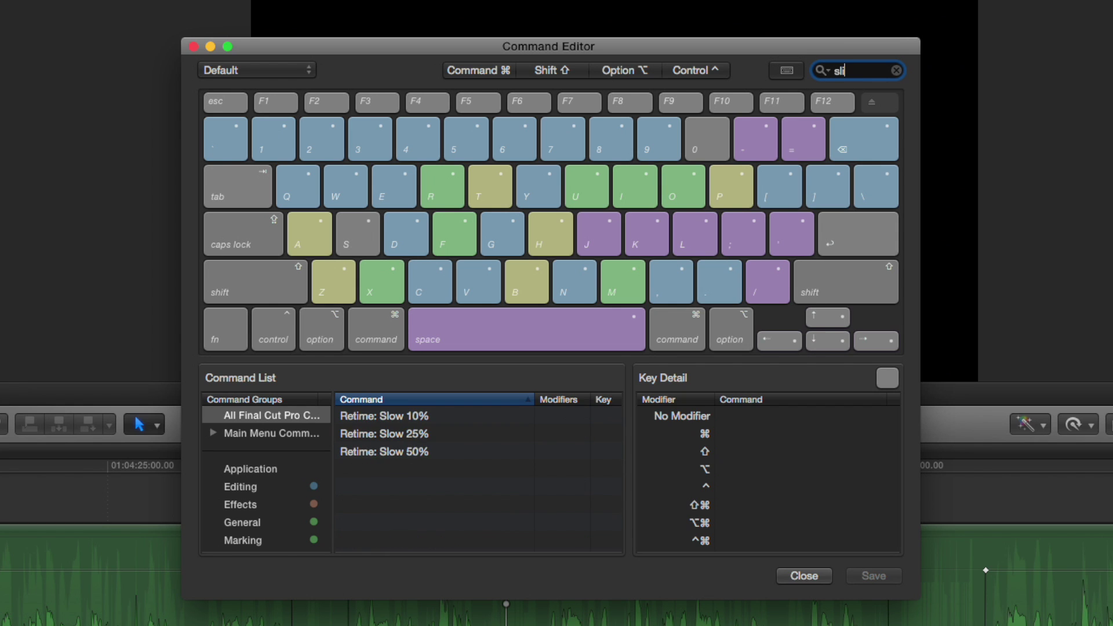
Step: Search the commands for 'silence', then 'reset', and drag Reset Volume (0db) onto S
key(BackSpace)
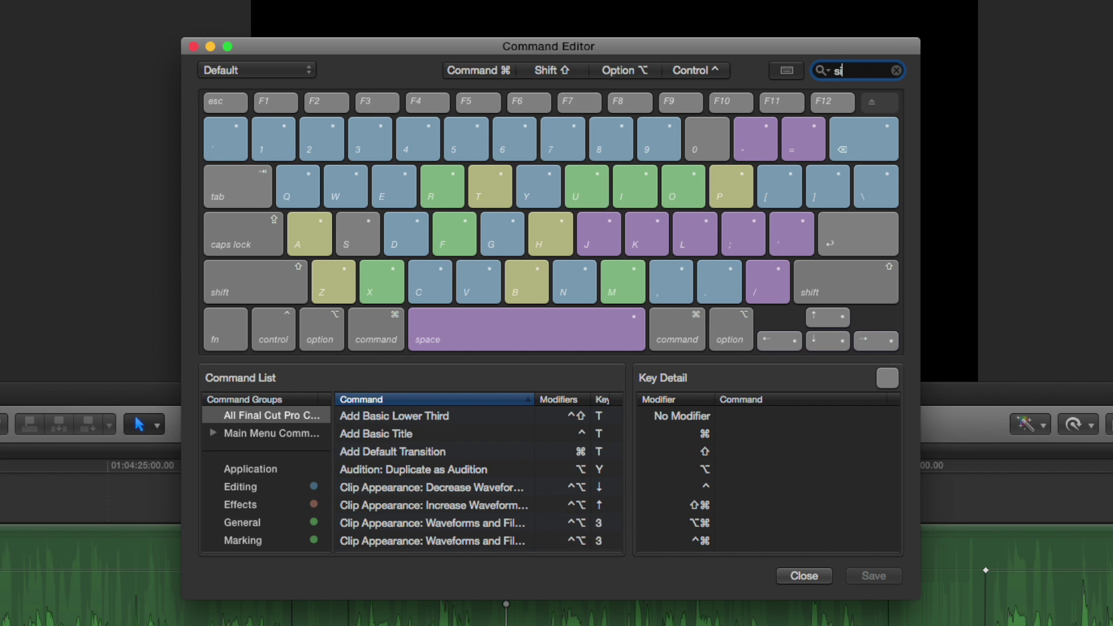
text(ilence)
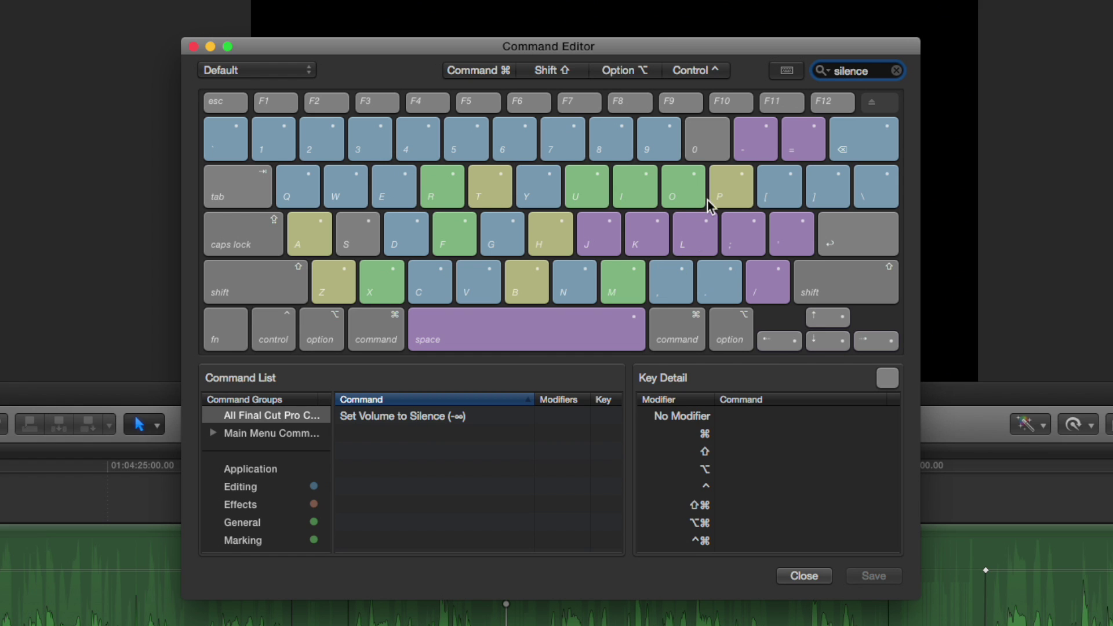
click(896, 71)
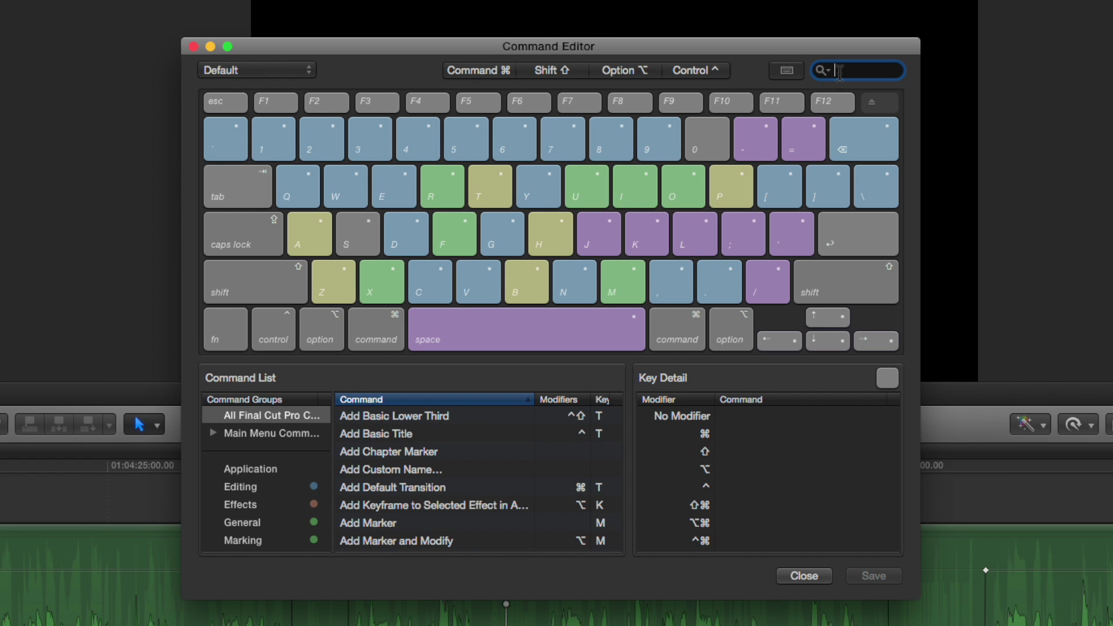
text(rest)
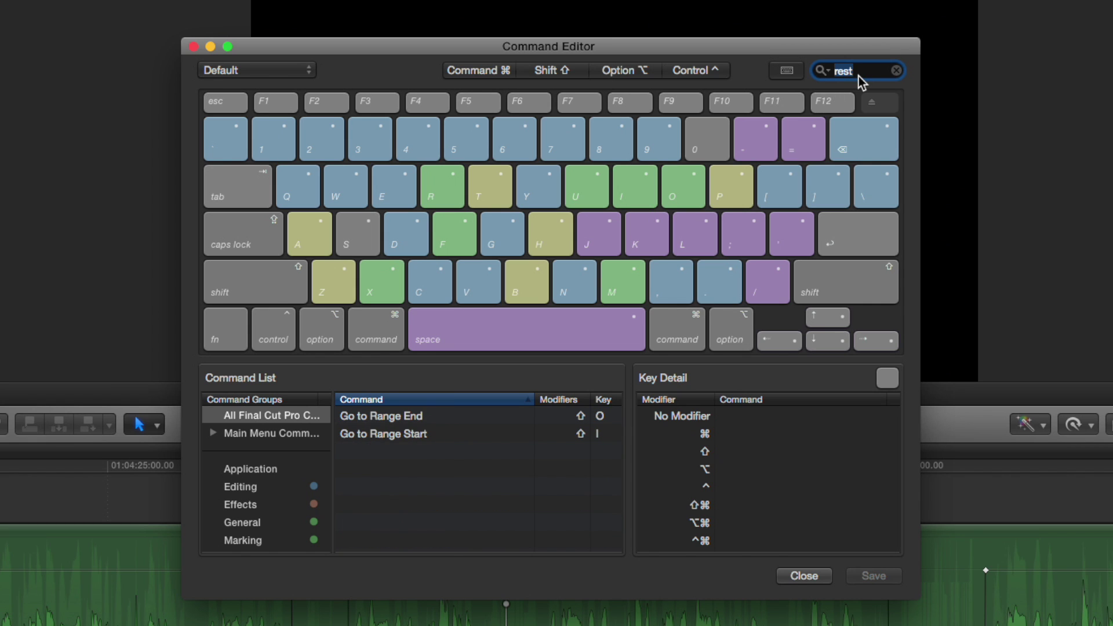
key(BackSpace)
key(BackSpace)
text(re)
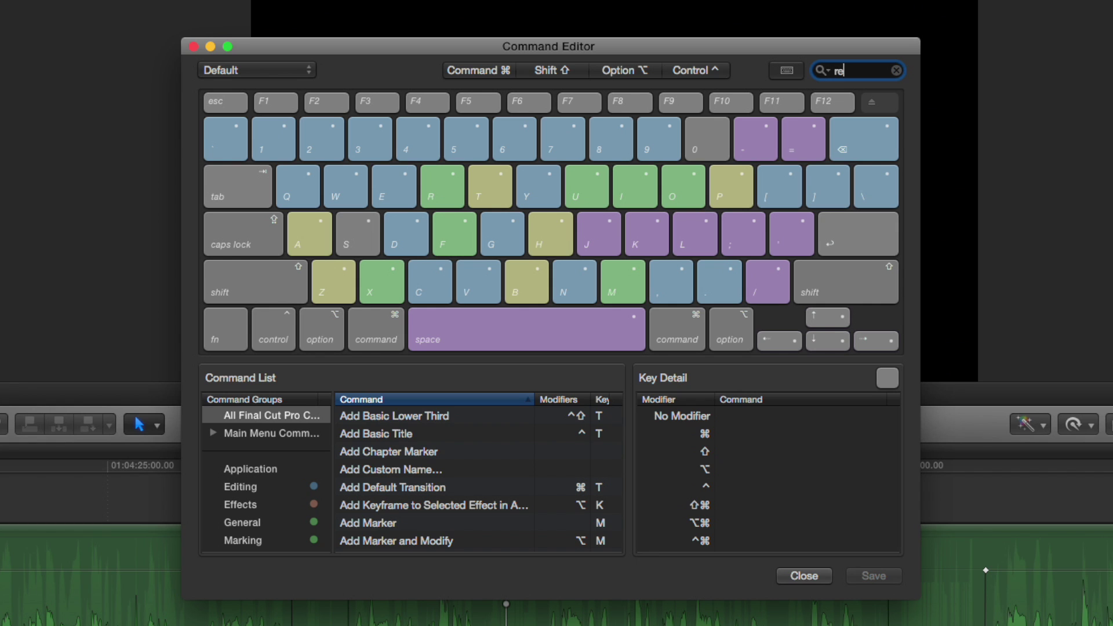
text(set)
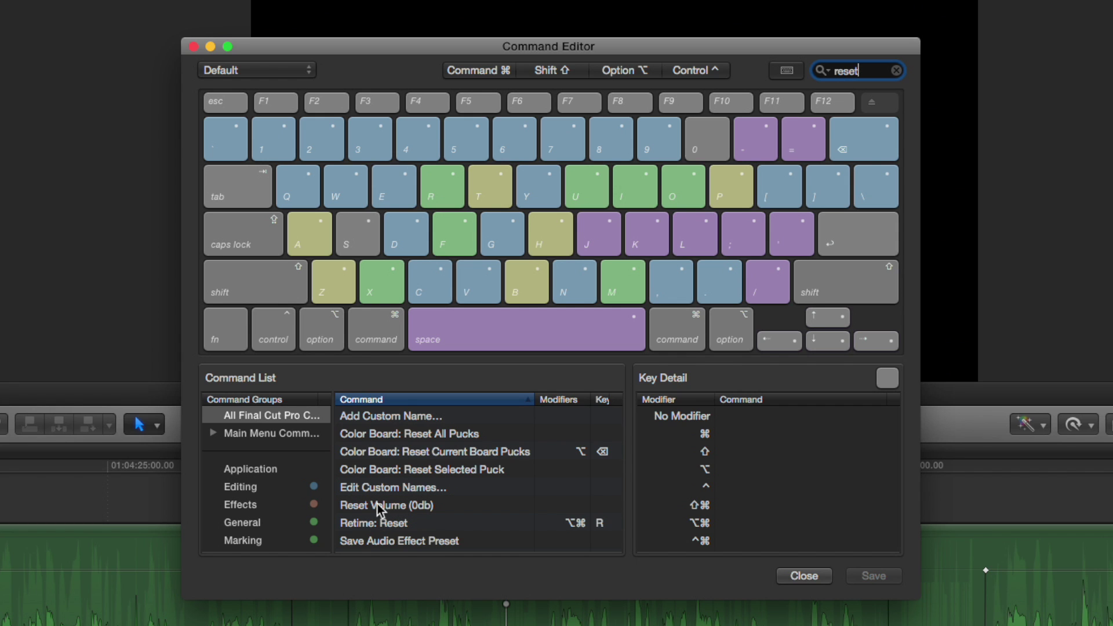
drag(380, 508, 350, 227)
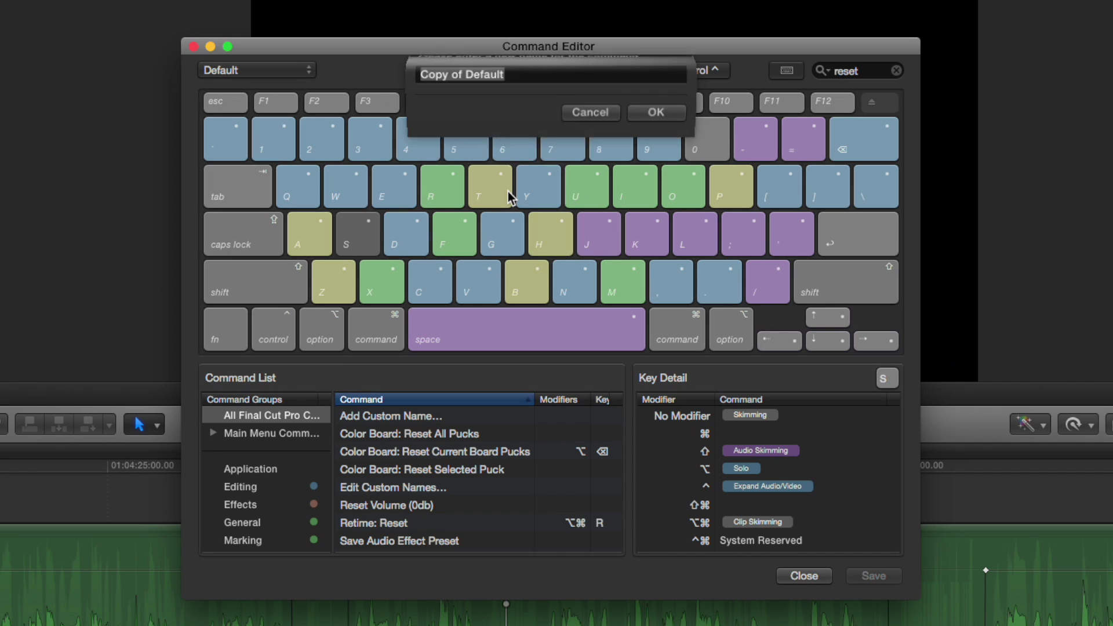
Step: Name the copied command set as the user's Audio Set, then close the editor saving changes
text(Steve's Audio)
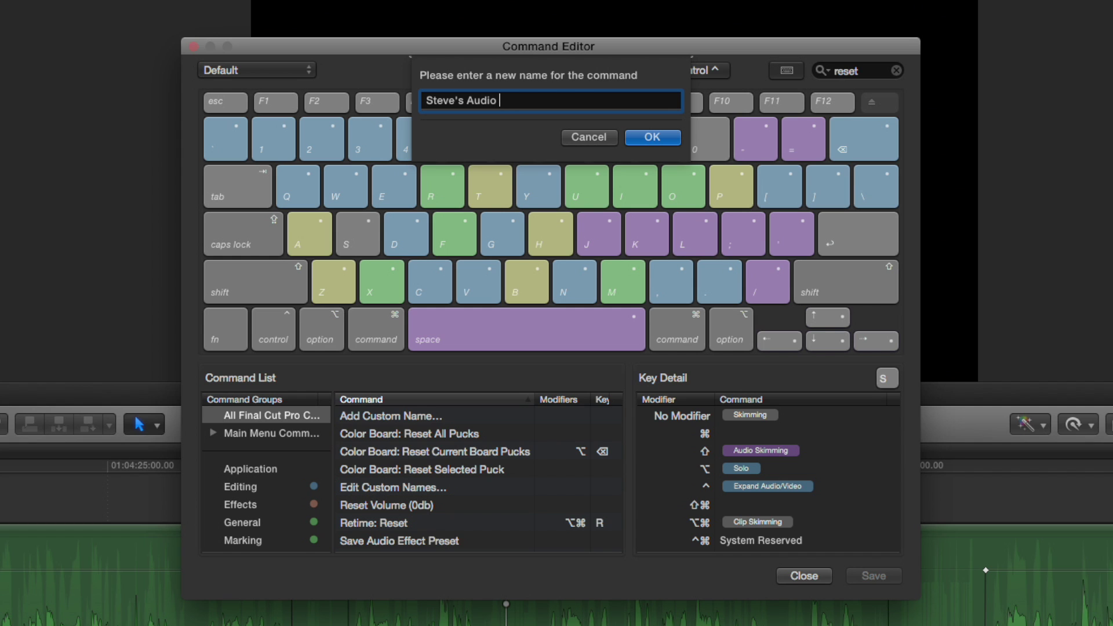
text( Set)
click(655, 136)
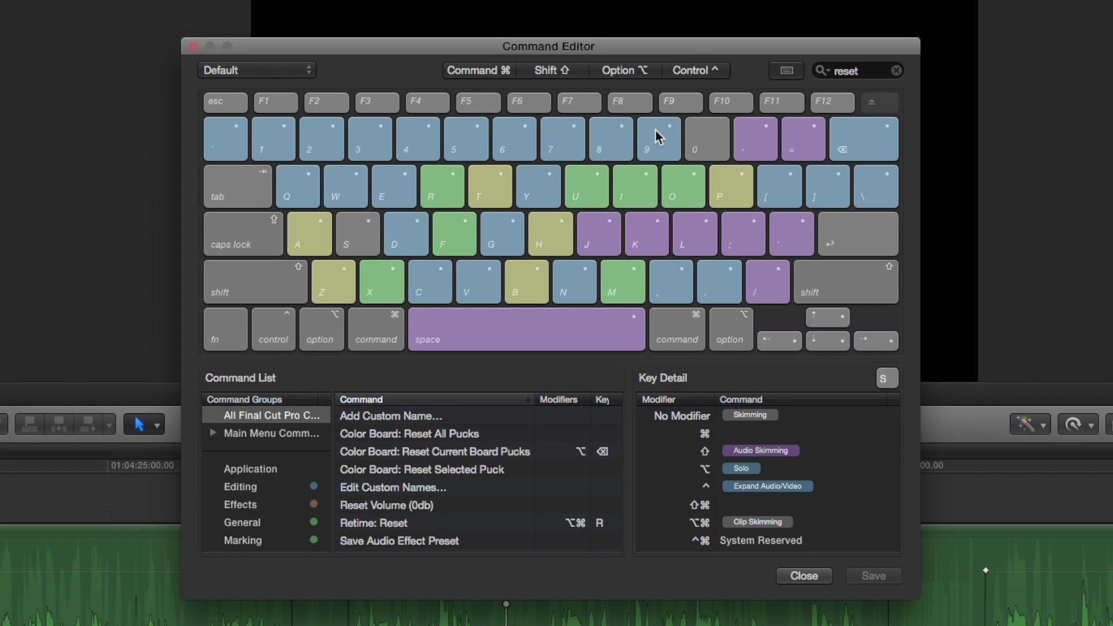
key(s)
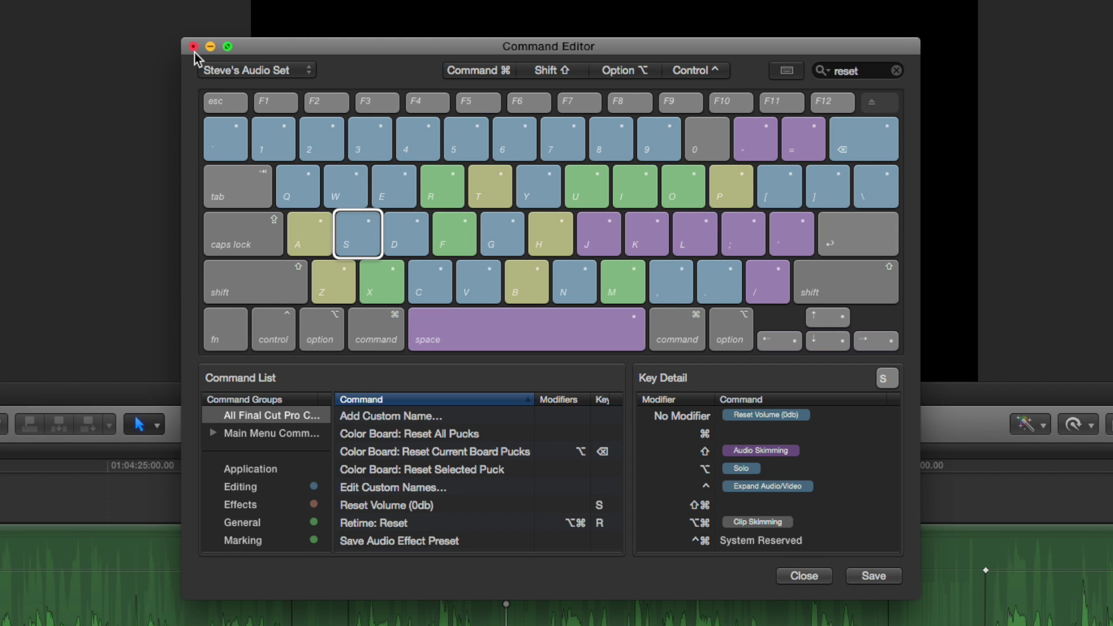
click(896, 71)
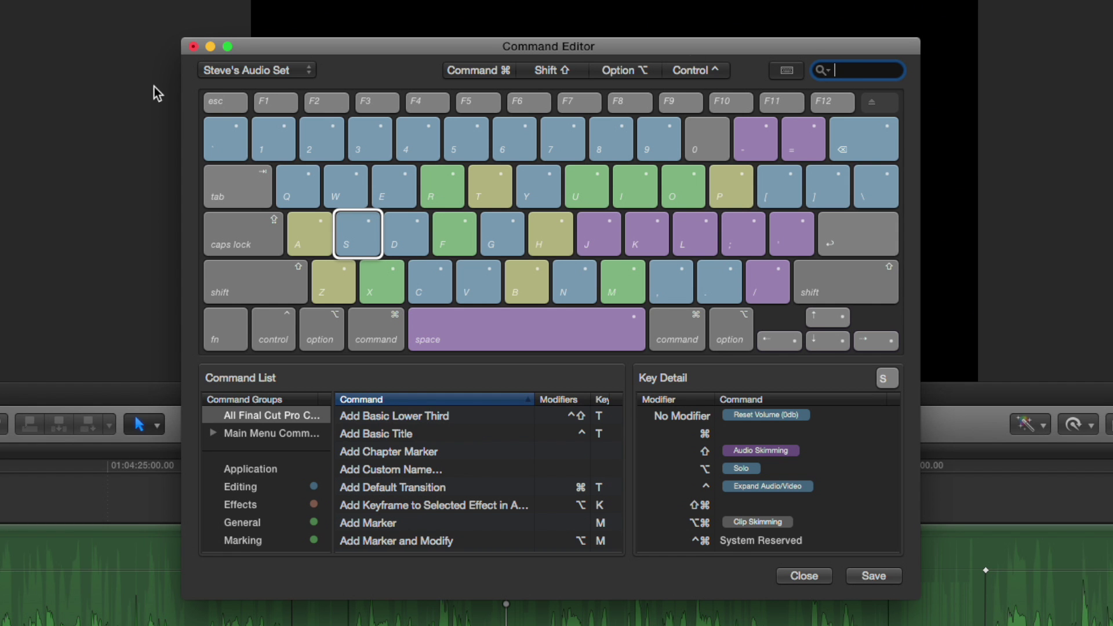
click(194, 46)
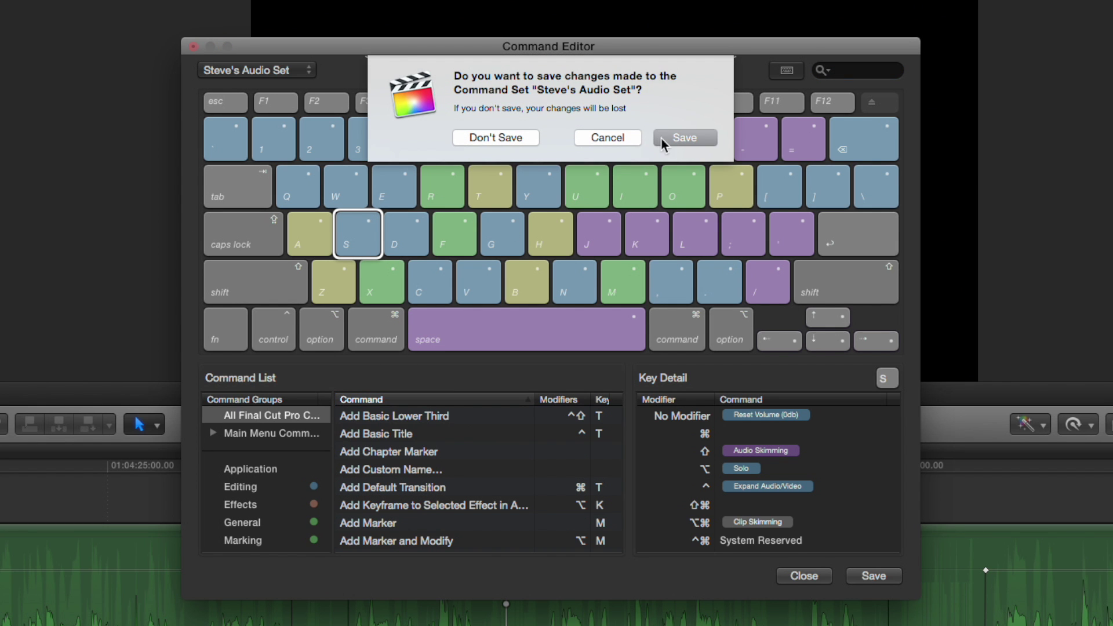
click(661, 138)
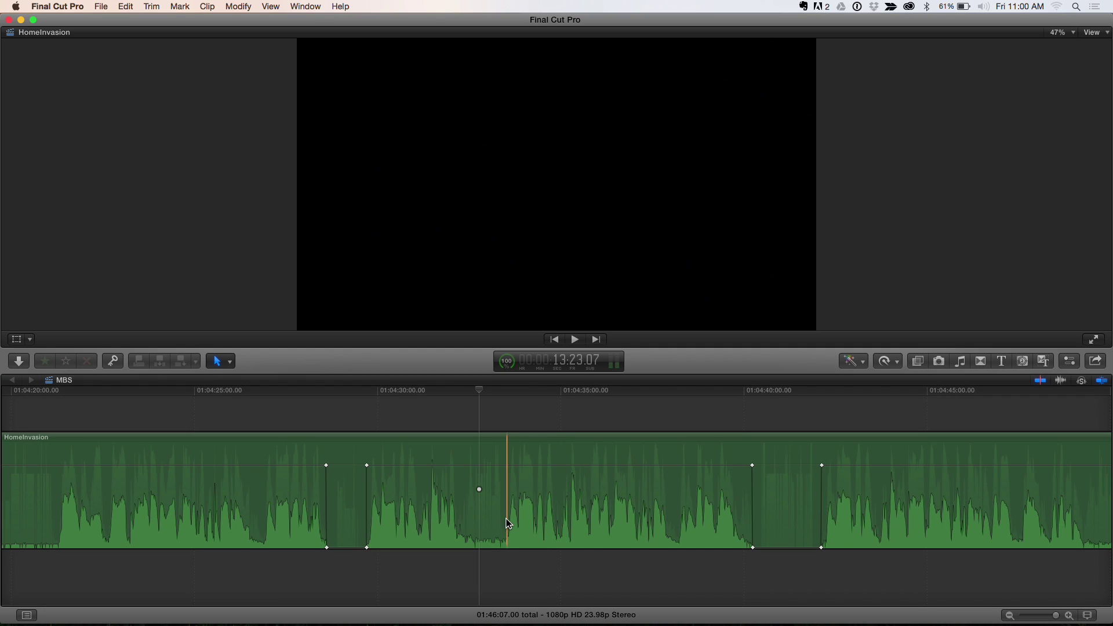
Step: Range-select the HomeInvasion clip's tail from about 01:04:49 and silence it with the shortcut
key(t)
scroll(562, 529, right, 1)
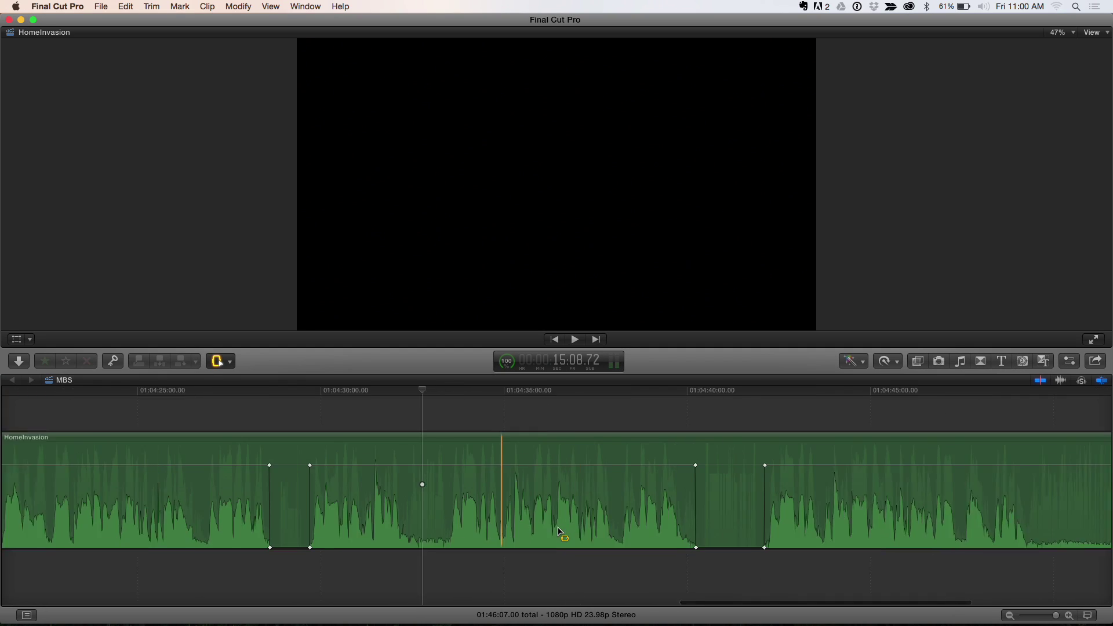
scroll(560, 531, right, 5)
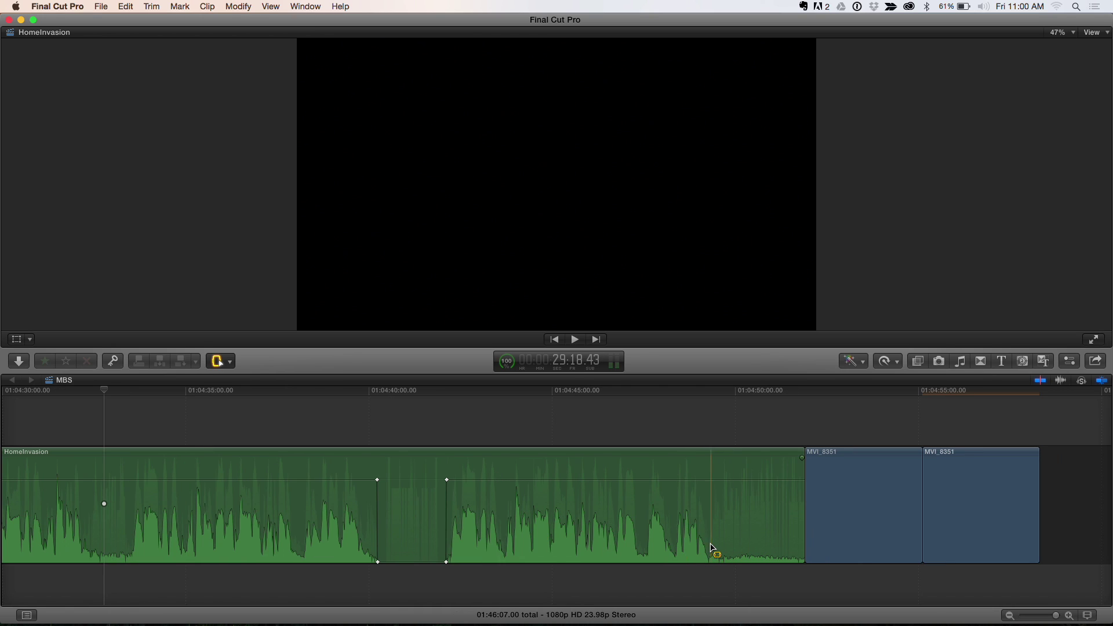
drag(712, 548, 810, 551)
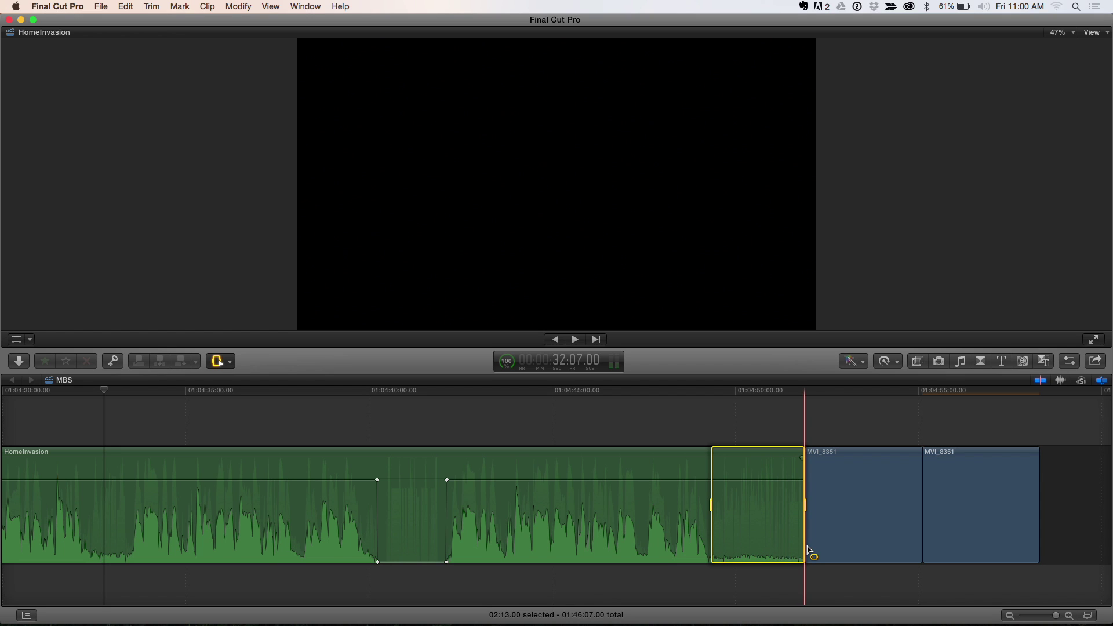
key(ctrl+minus)
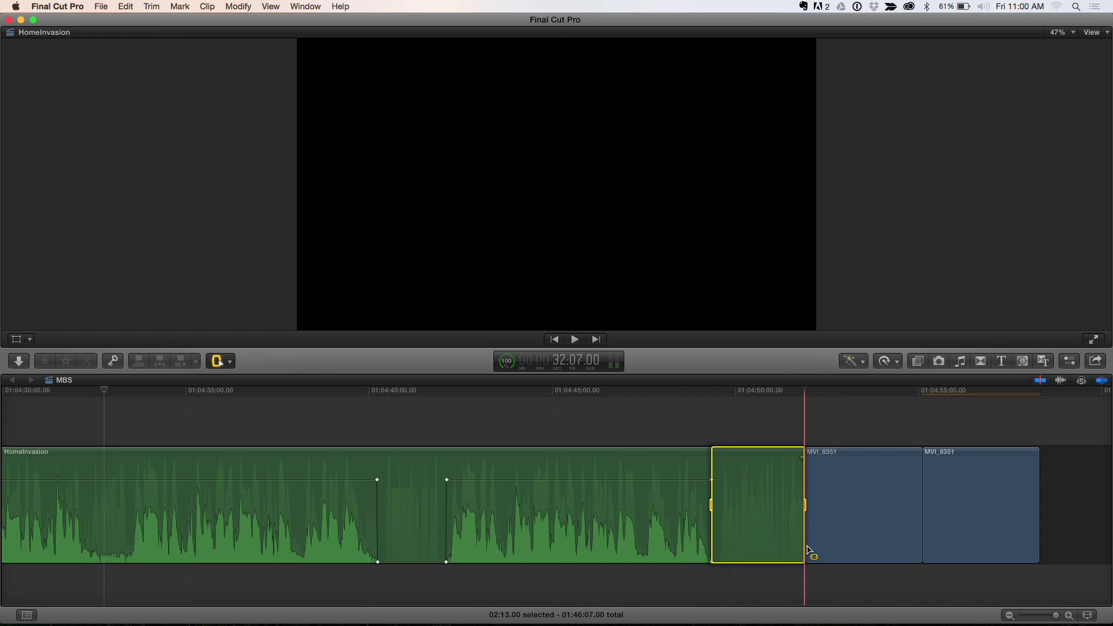
click(680, 430)
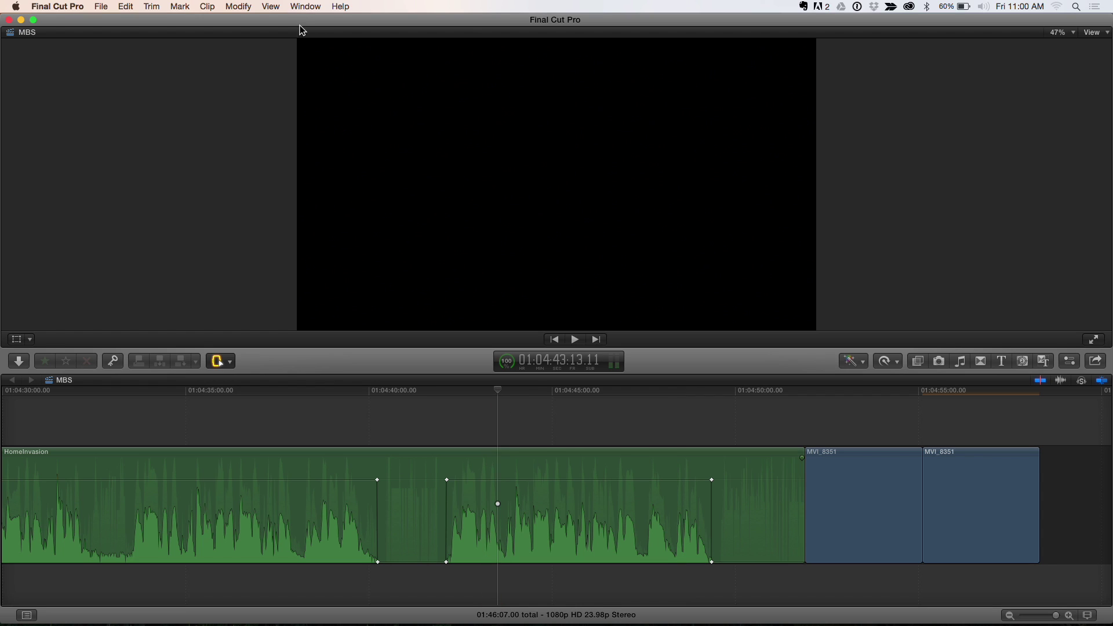
Step: Show the Modify > Adjust Volume submenu to check Silence (-∞) is bound to S
click(249, 7)
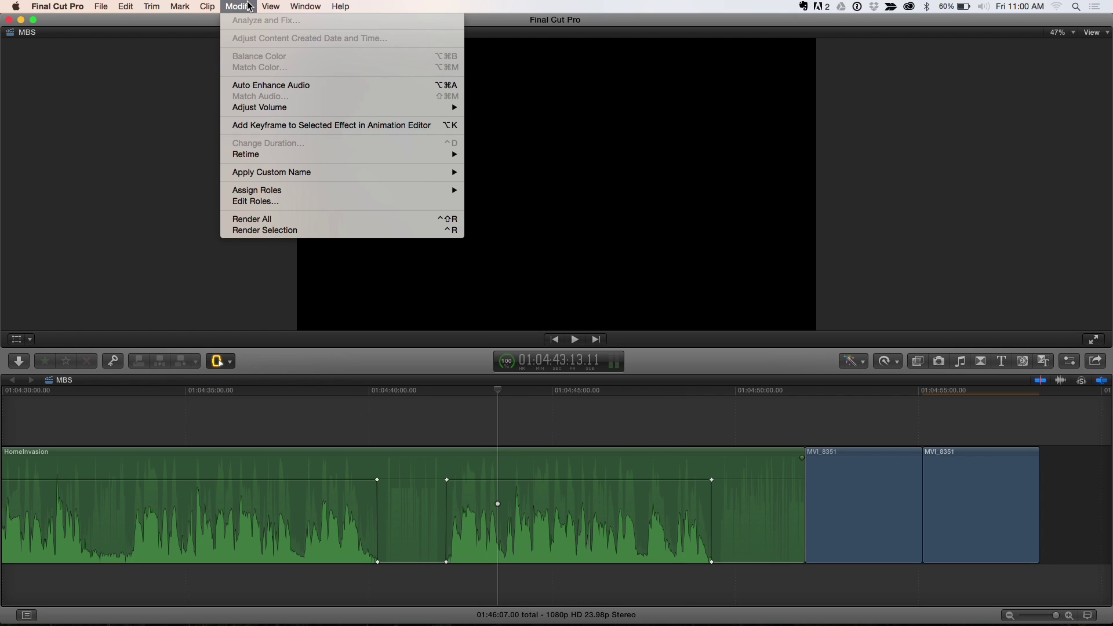
mouse_move(274, 108)
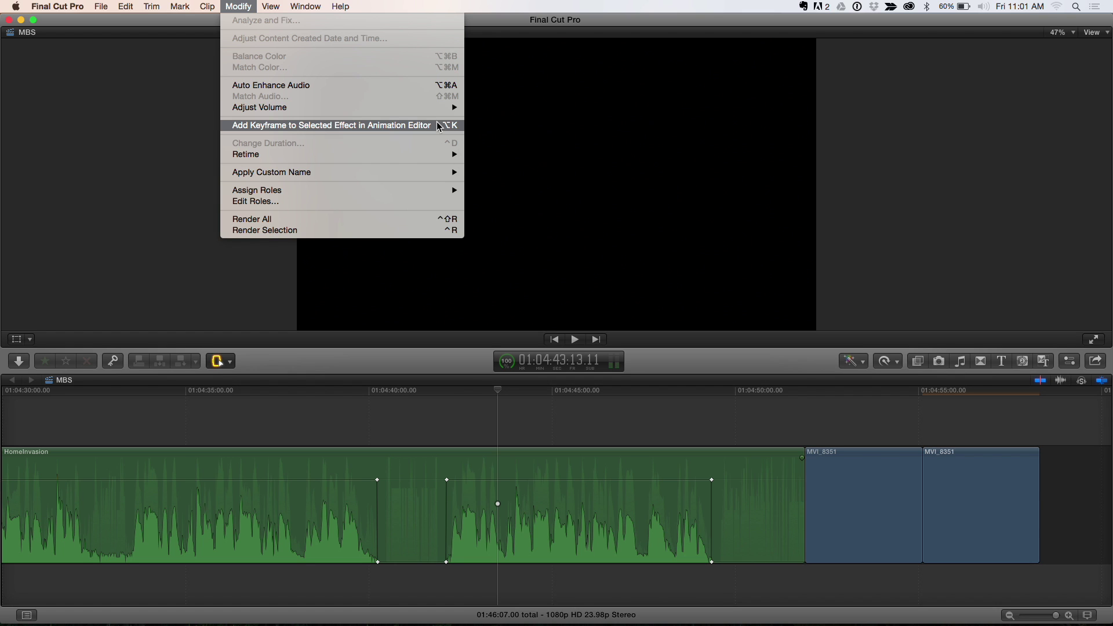
mouse_move(439, 113)
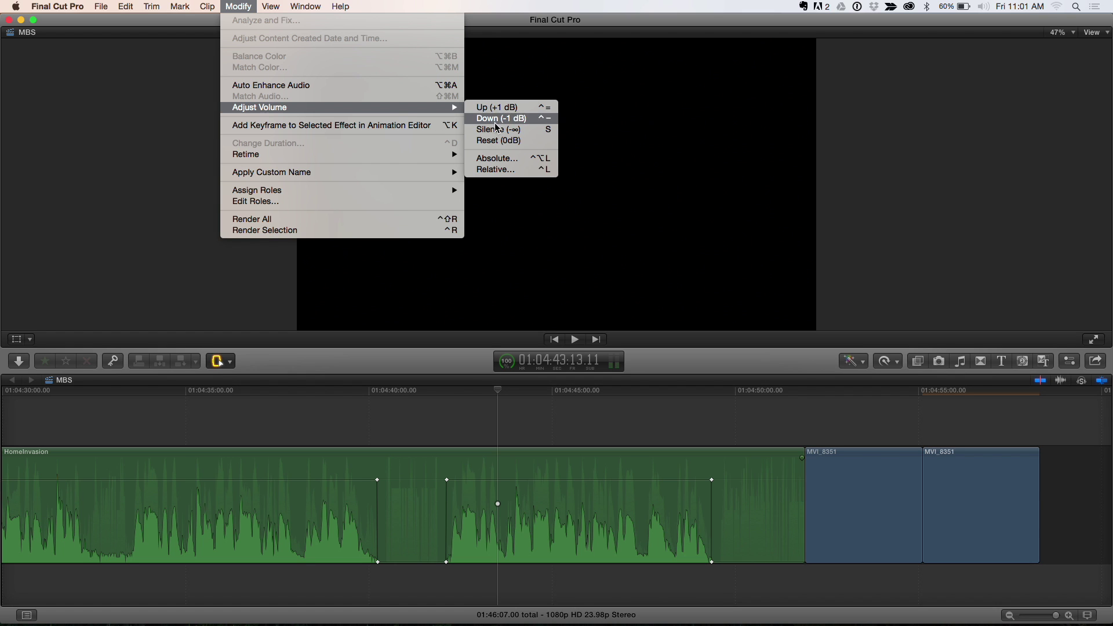